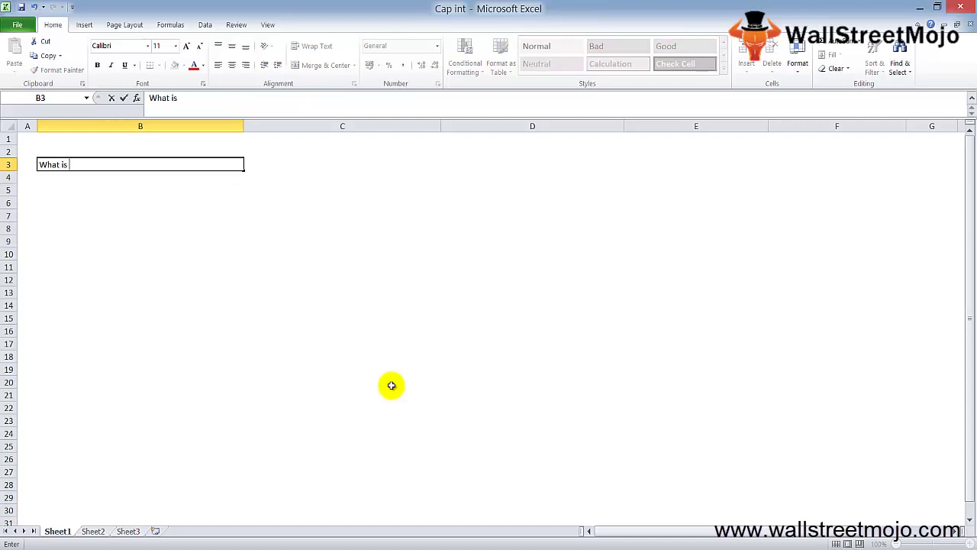
- Complete the heading in cell B3 so it reads "What is Cap int ?"
{"action": "type", "text": "Cap int"}
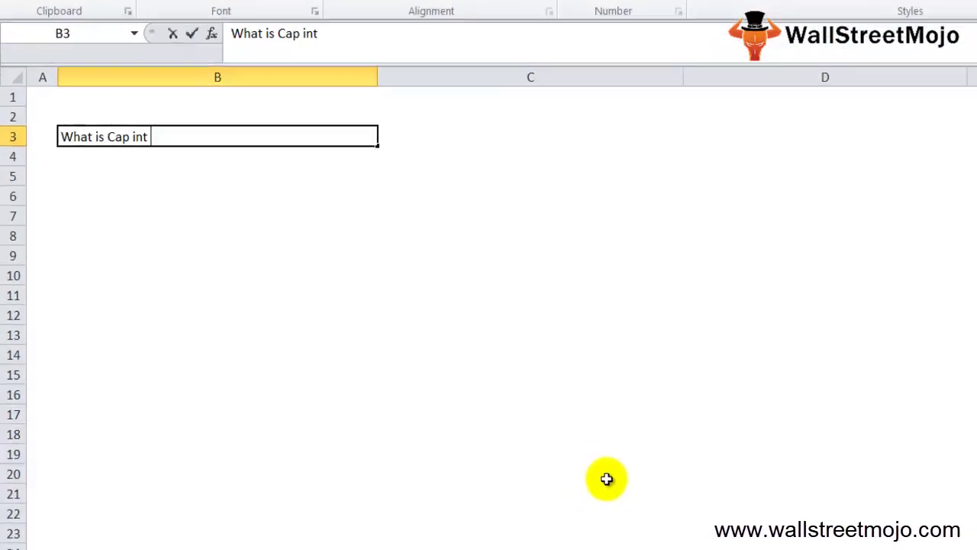
{"action": "type", "text": " ?"}
{"action": "key", "text": "Return"}
{"action": "key", "text": "Return"}
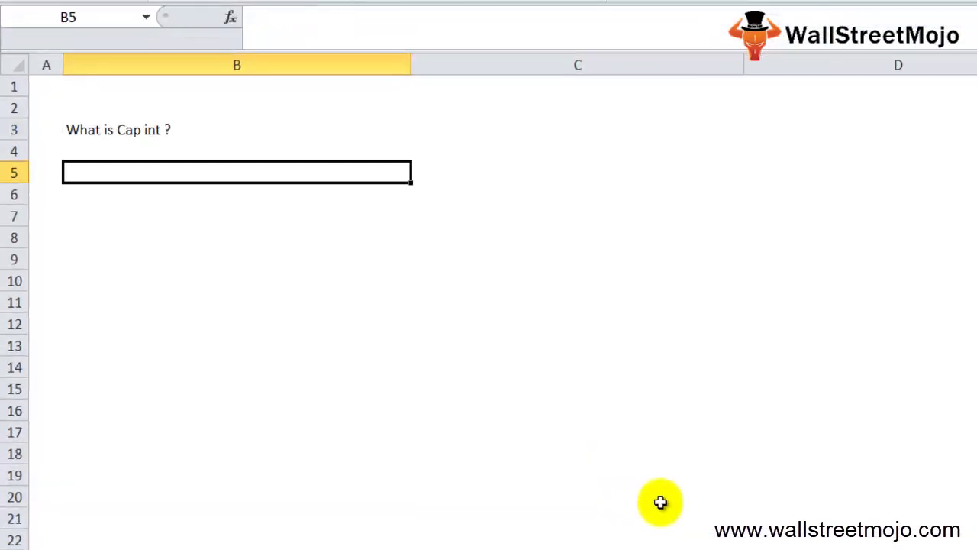
- Enter the label "Long term assets" in cell B6
{"action": "key", "text": "Return"}
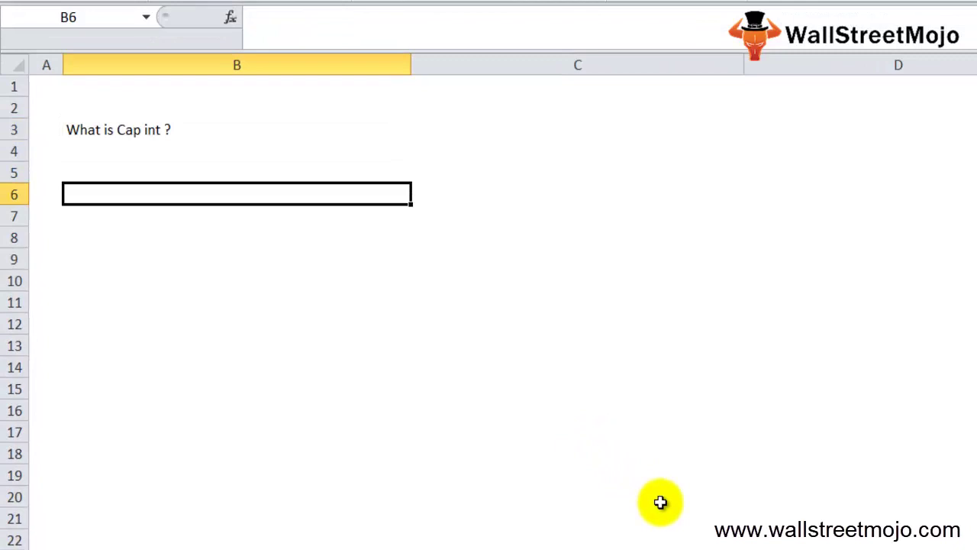
{"action": "type", "text": "Long term"}
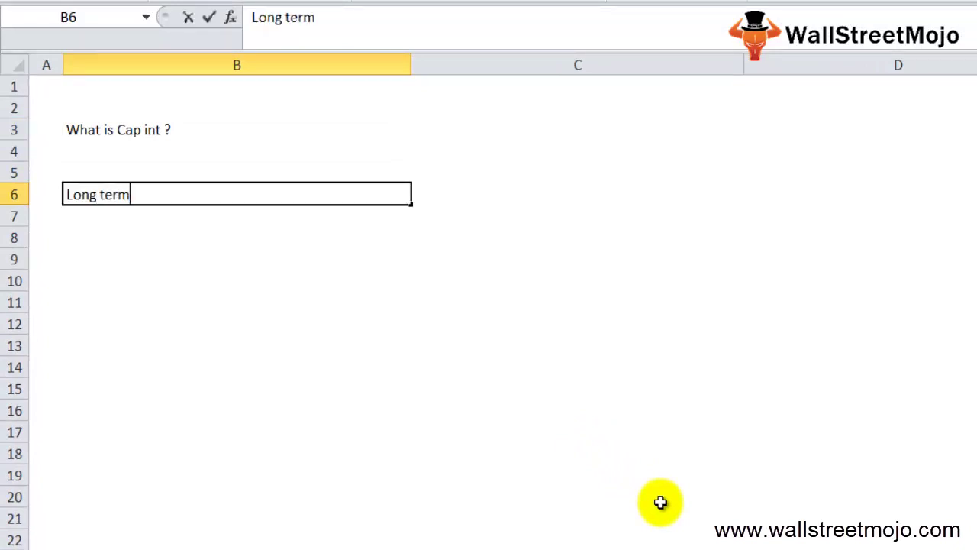
{"action": "type", "text": " assets"}
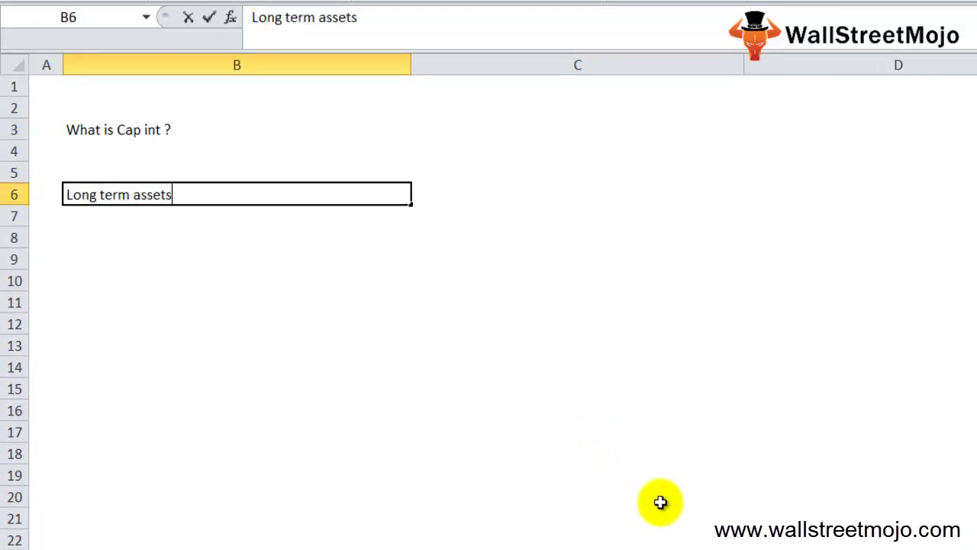
{"action": "key", "text": "Return"}
{"action": "key", "text": "Return"}
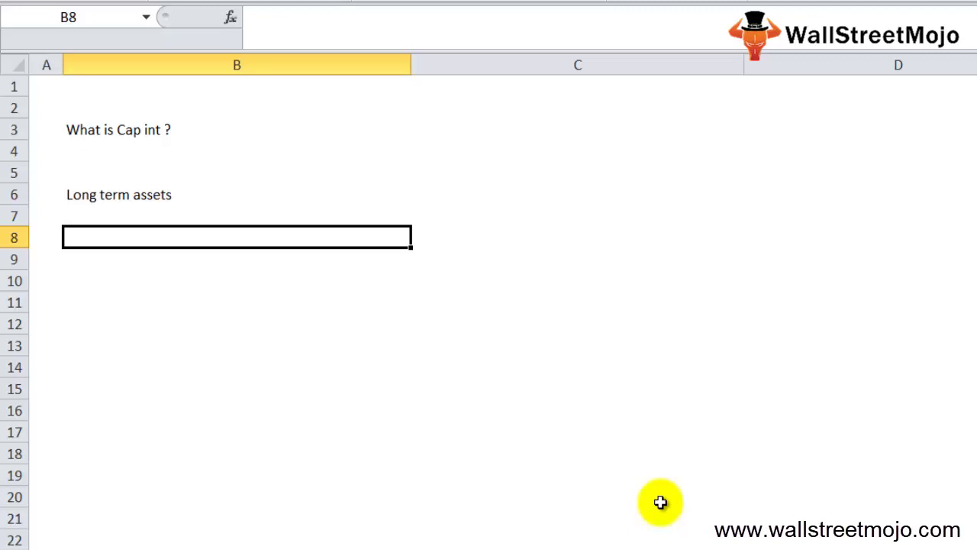
- Enter the interest rate 5% in cell B9 and the amount 100000 in cell B10
{"action": "key", "text": "Return"}
{"action": "type", "text": "5%"}
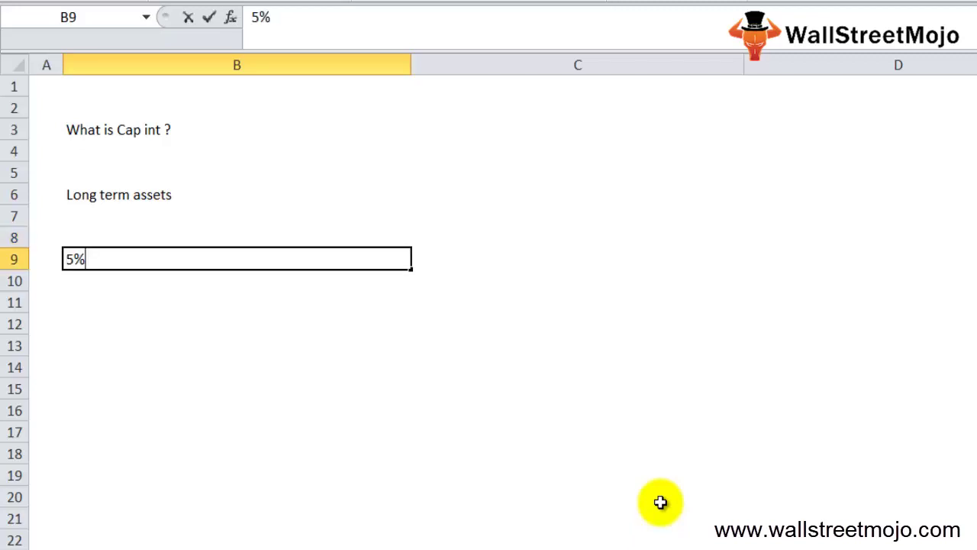
{"action": "key", "text": "Return"}
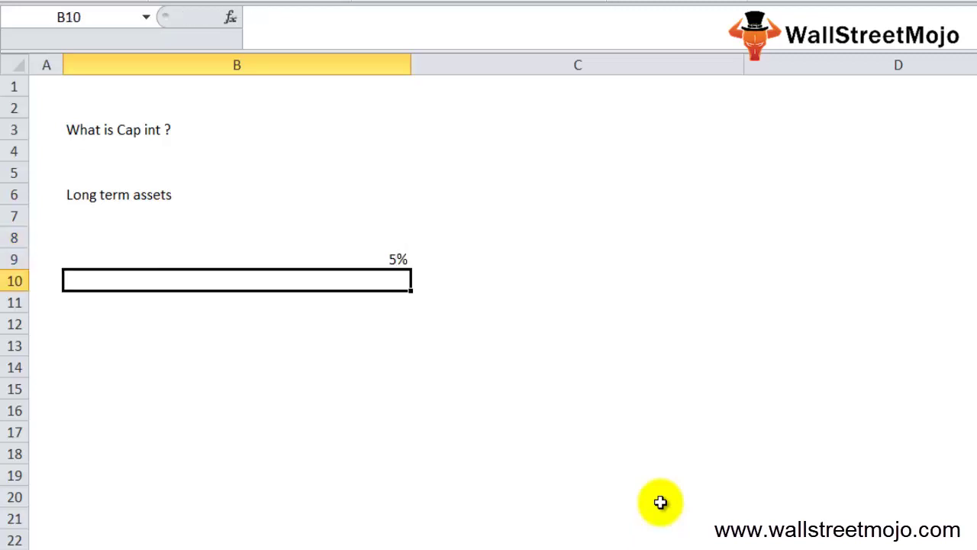
{"action": "type", "text": "100000"}
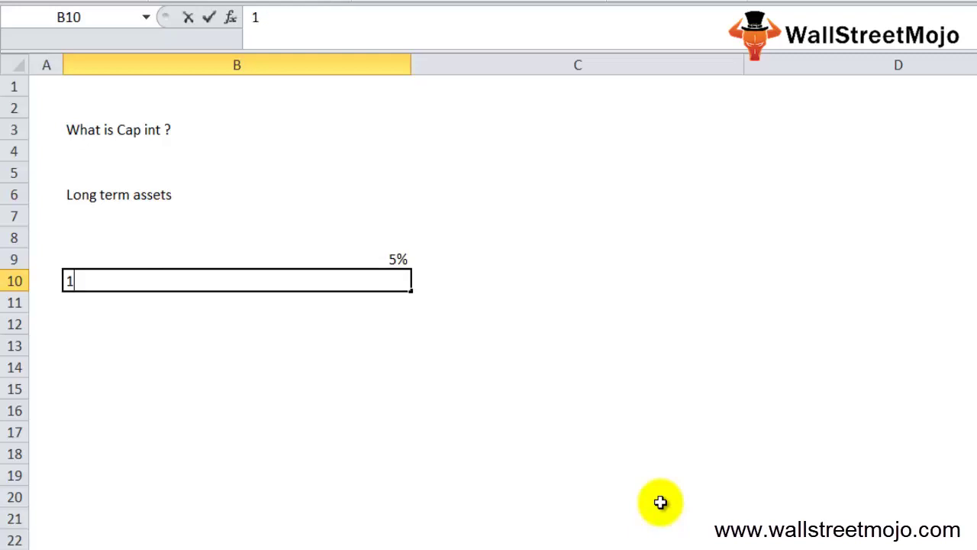
{"action": "key", "text": "Return"}
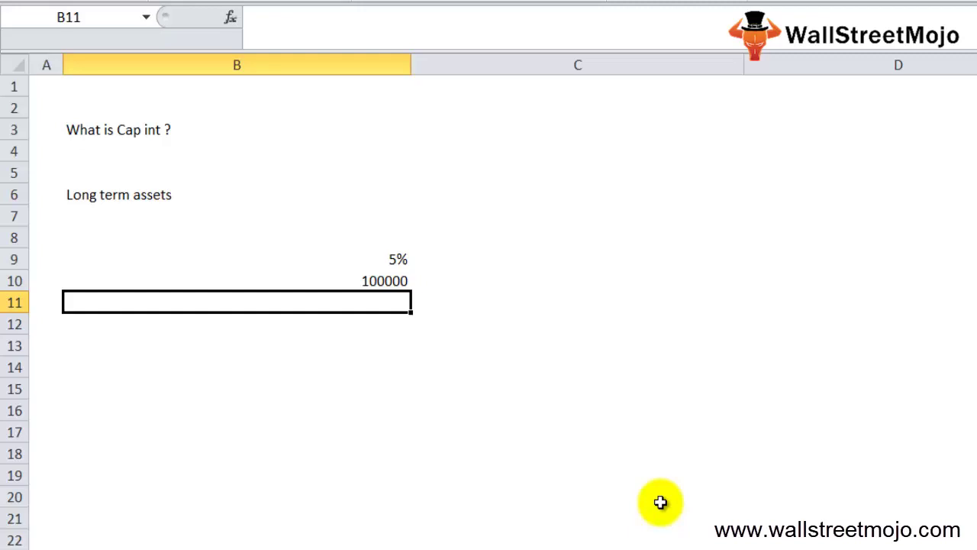
{"action": "key", "text": "Up"}
{"action": "key", "text": "Up"}
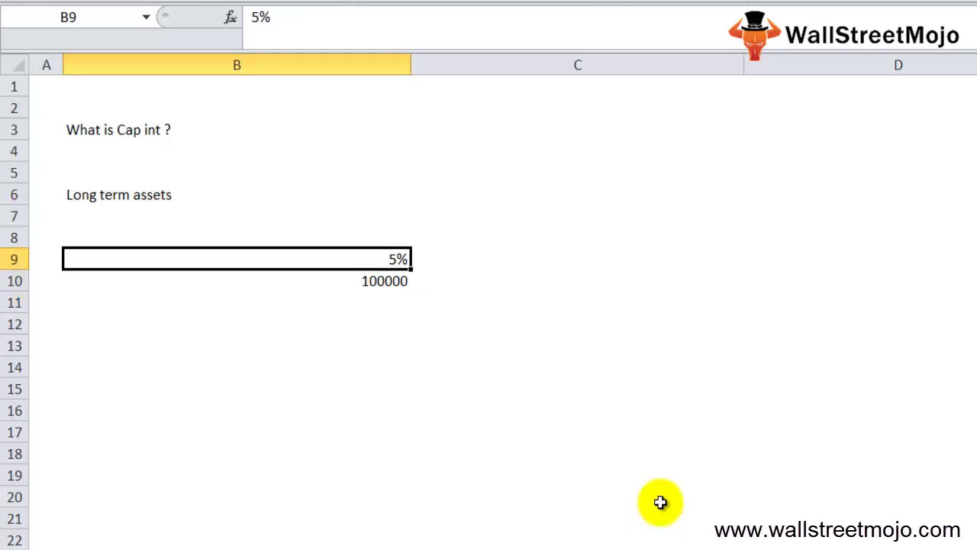
{"action": "key", "text": "shift+Down"}
{"action": "key", "text": "Down"}
{"action": "key", "text": "Down"}
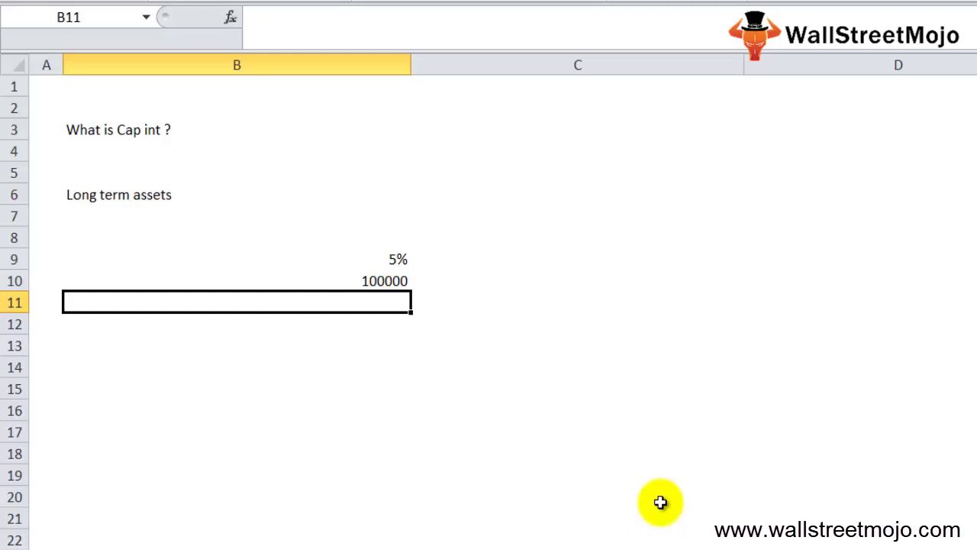
- Calculate the interest in cell B12 with the formula =B10*B9
{"action": "key", "text": "Down"}
{"action": "type", "text": "="}
{"action": "key", "text": "Up"}
{"action": "key", "text": "Up"}
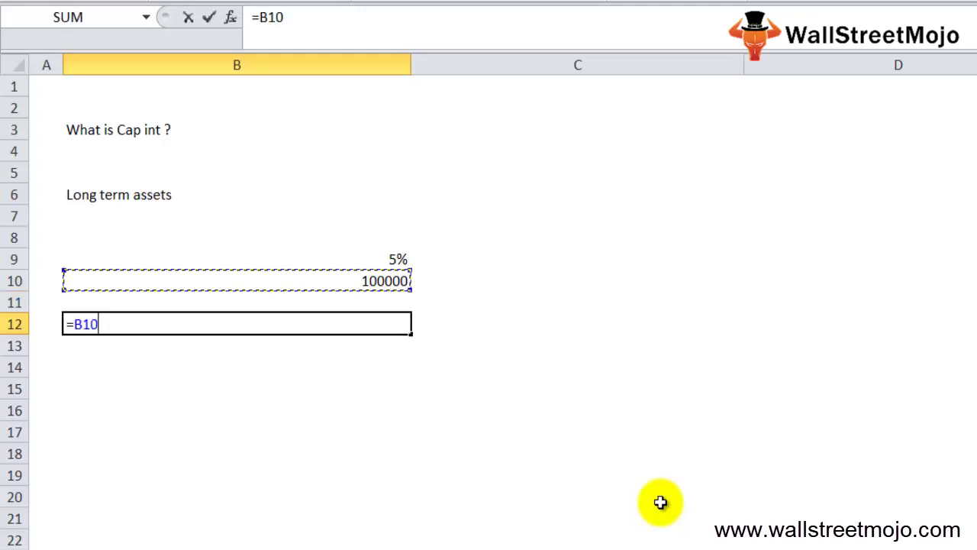
{"action": "type", "text": "*"}
{"action": "key", "text": "Up"}
{"action": "key", "text": "Up"}
{"action": "key", "text": "Up"}
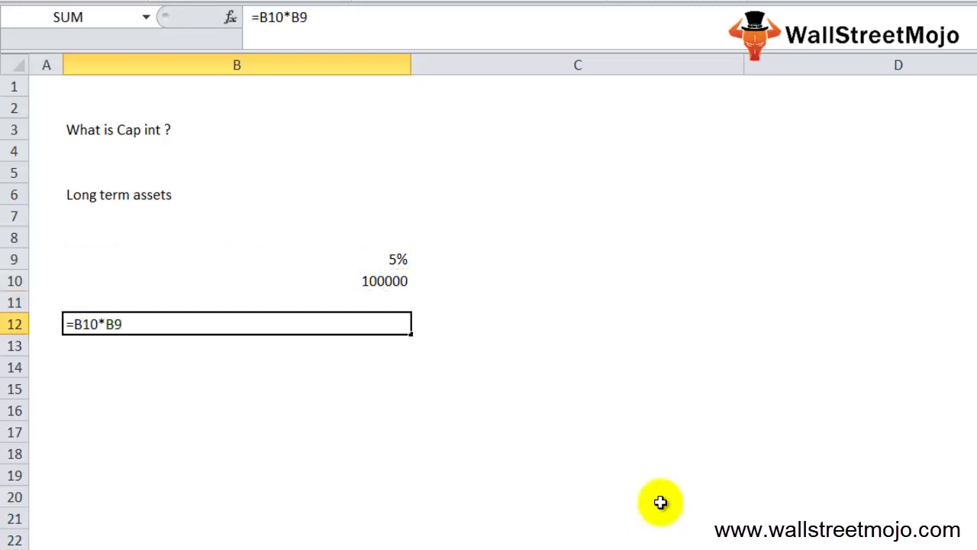
{"action": "key", "text": "Return"}
- Add the interest to the asset amount in cell B14 with the formula =B10+B12
{"action": "key", "text": "Down"}
{"action": "type", "text": "="}
{"action": "key", "text": "Up"}
{"action": "key", "text": "Up"}
{"action": "key", "text": "Up"}
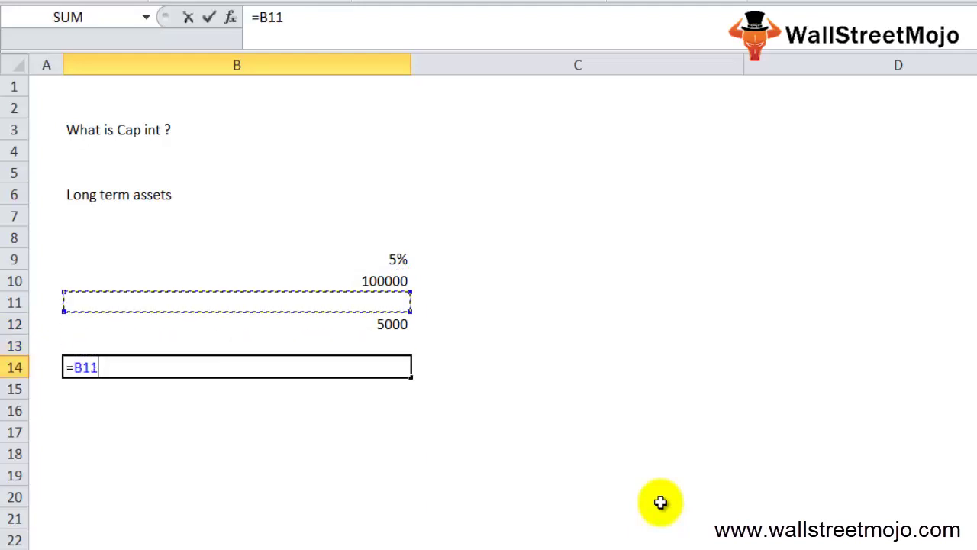
{"action": "key", "text": "Up"}
{"action": "type", "text": "+"}
{"action": "key", "text": "Up"}
{"action": "key", "text": "Up"}
{"action": "key", "text": "Return"}
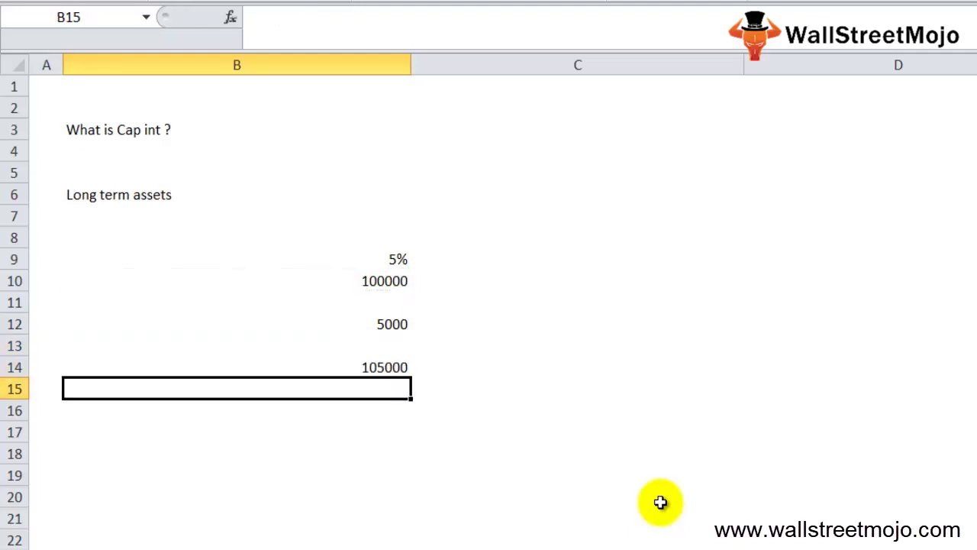
- Mark cell A16 with an asterisk and enter the note "Accrual basis" beside it in B16
{"action": "key", "text": "Up"}
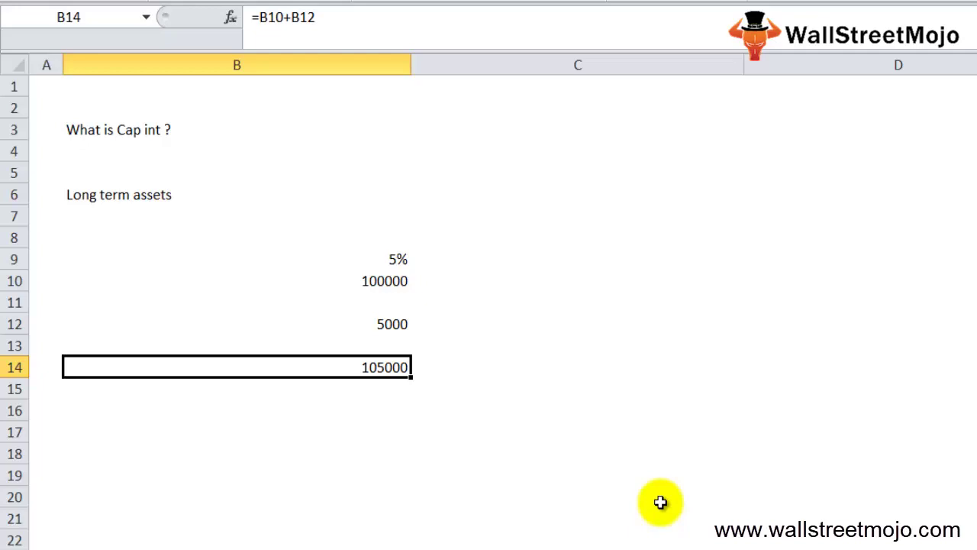
{"action": "key", "text": "Up"}
{"action": "key", "text": "Up"}
{"action": "key", "text": "Down"}
{"action": "key", "text": "Down"}
{"action": "key", "text": "Down"}
{"action": "key", "text": "Down"}
{"action": "key", "text": "Left"}
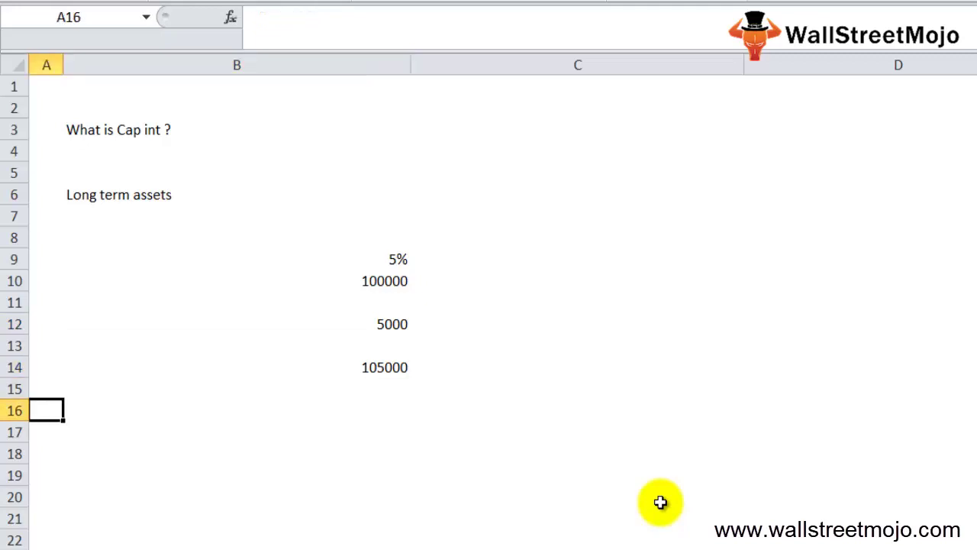
{"action": "key", "text": "Right"}
{"action": "type", "text": "Accrual basis"}
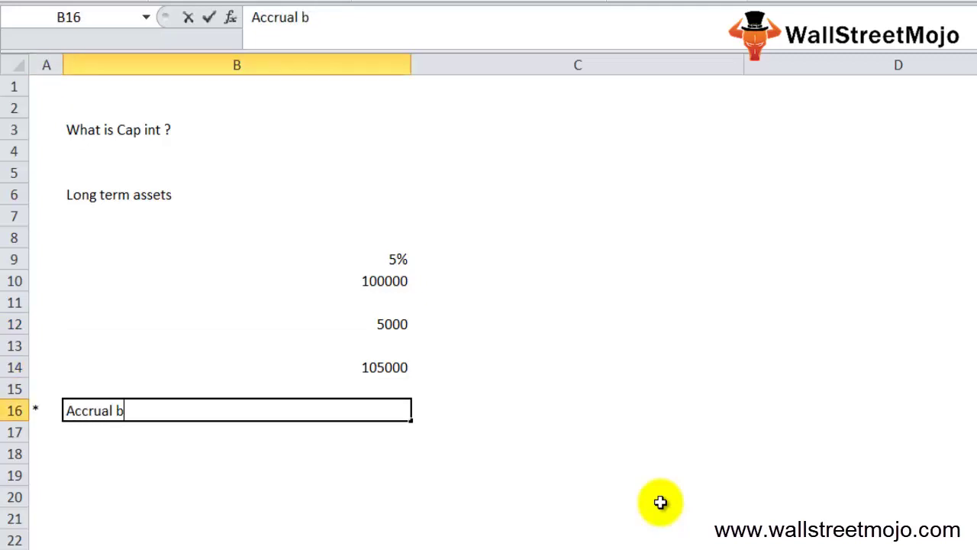
{"action": "key", "text": "Return"}
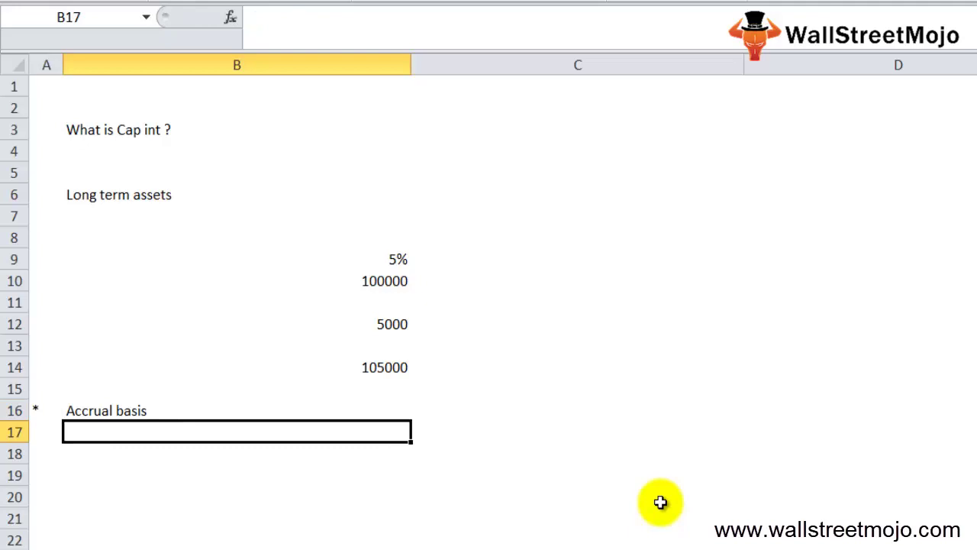
- Enter the abbreviations BS in cell B18 and FA in cell B19
{"action": "key", "text": "Down"}
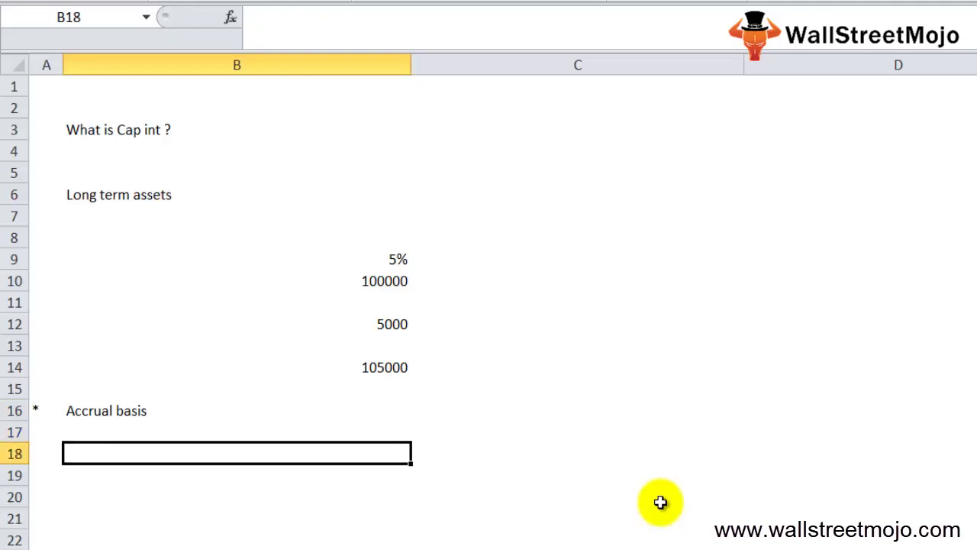
{"action": "type", "text": "BS"}
{"action": "key", "text": "Return"}
{"action": "type", "text": "FA"}
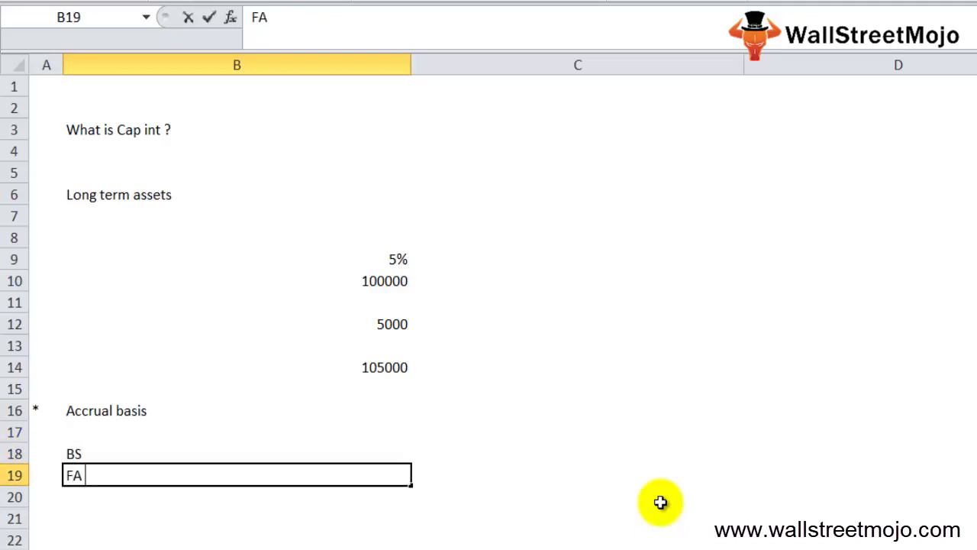
{"action": "key", "text": "Return"}
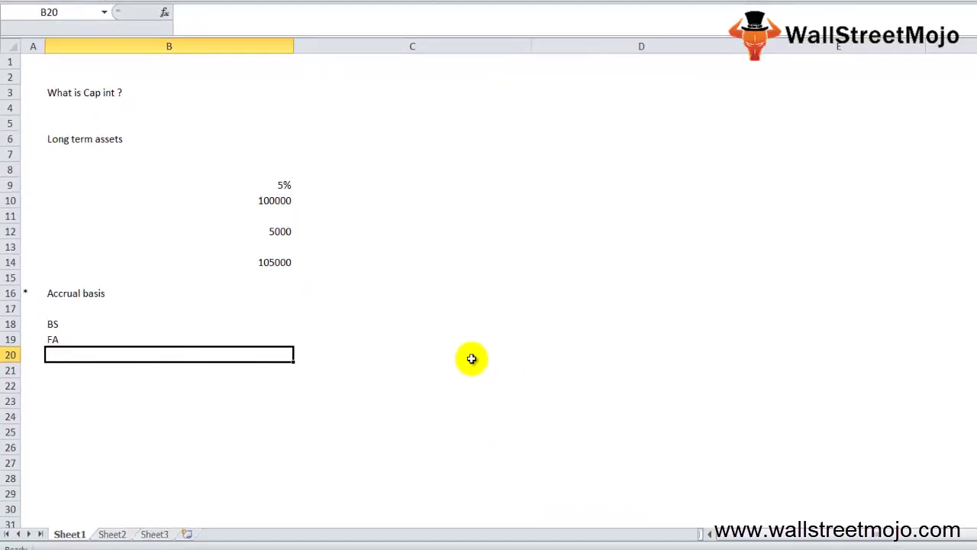
- Enter the note "Own coprorate" in cell B21, leaving row 20 blank
{"action": "key", "text": "Down"}
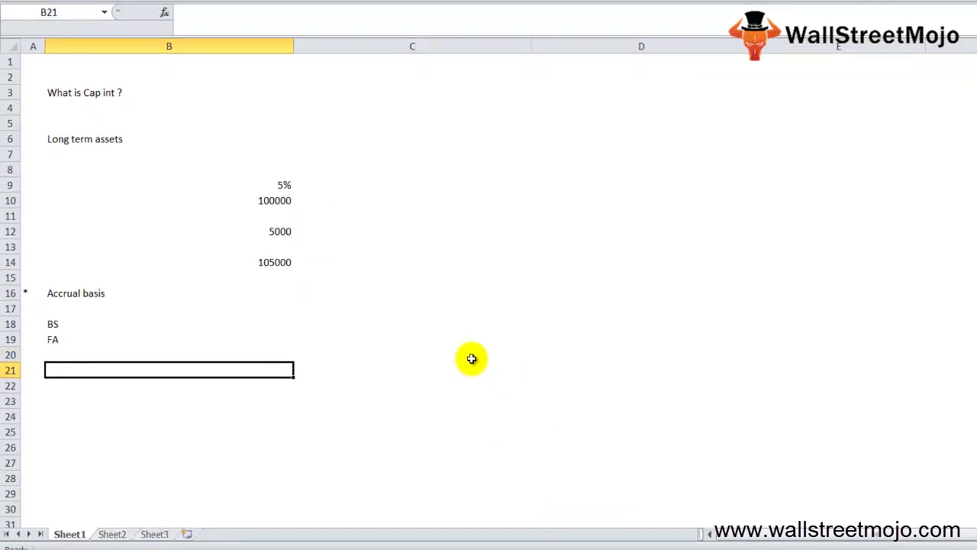
{"action": "type", "text": "Own coprorate"}
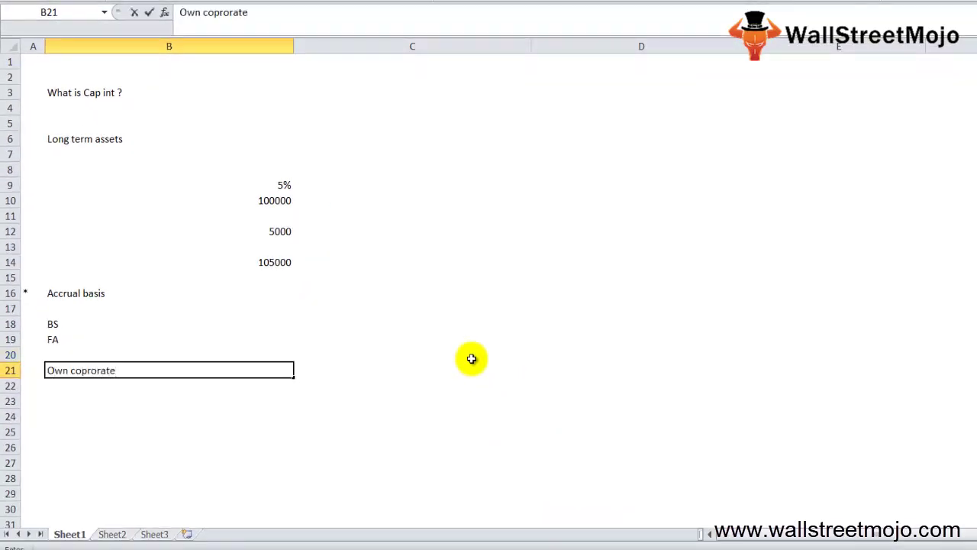
{"action": "key", "text": "Return"}
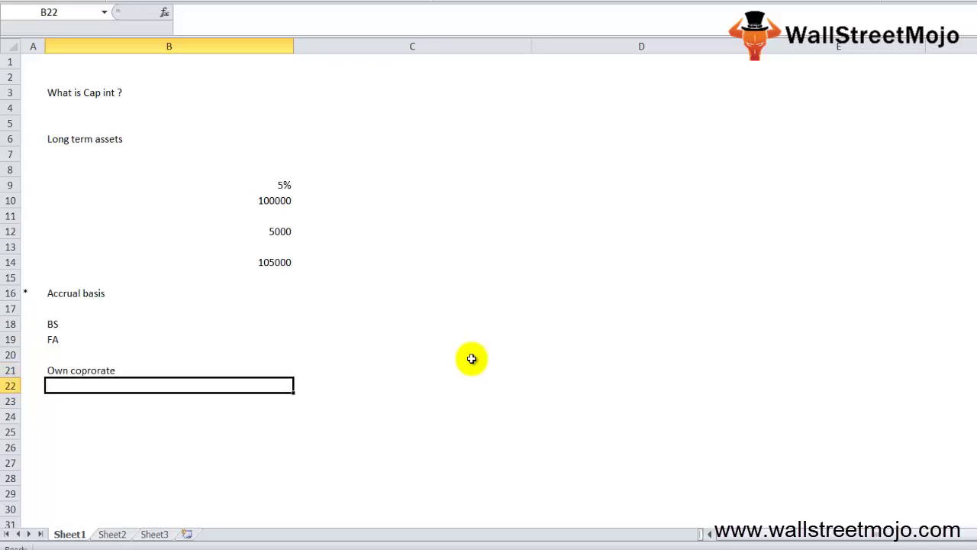
- Enter the double-asterisk marker ** in cell A23
{"action": "key", "text": "Down"}
{"action": "key", "text": "Down"}
{"action": "key", "text": "Up"}
{"action": "key", "text": "Left"}
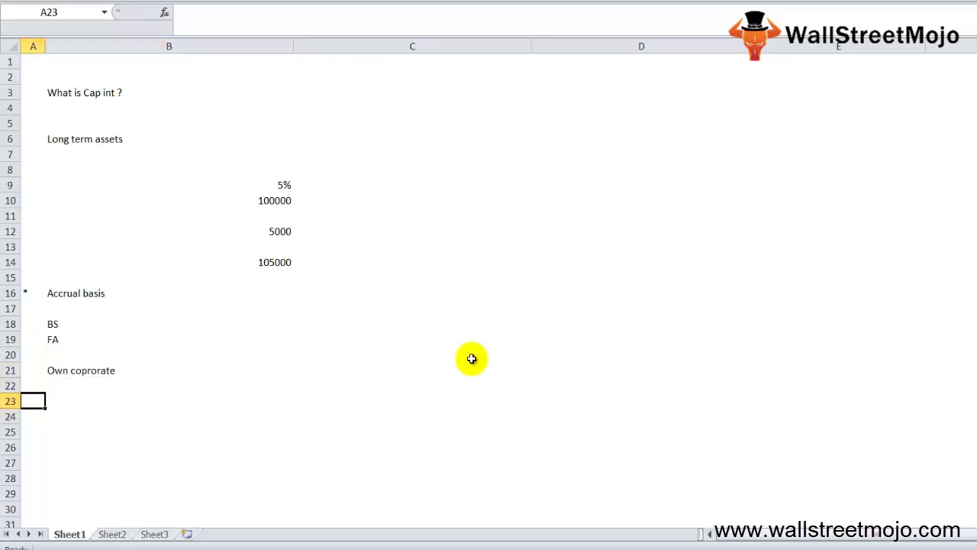
{"action": "type", "text": "**"}
{"action": "key", "text": "Return"}
- Enter "Long term asse" in cell B23 beside the double-asterisk marker
{"action": "key", "text": "Up"}
{"action": "key", "text": "Right"}
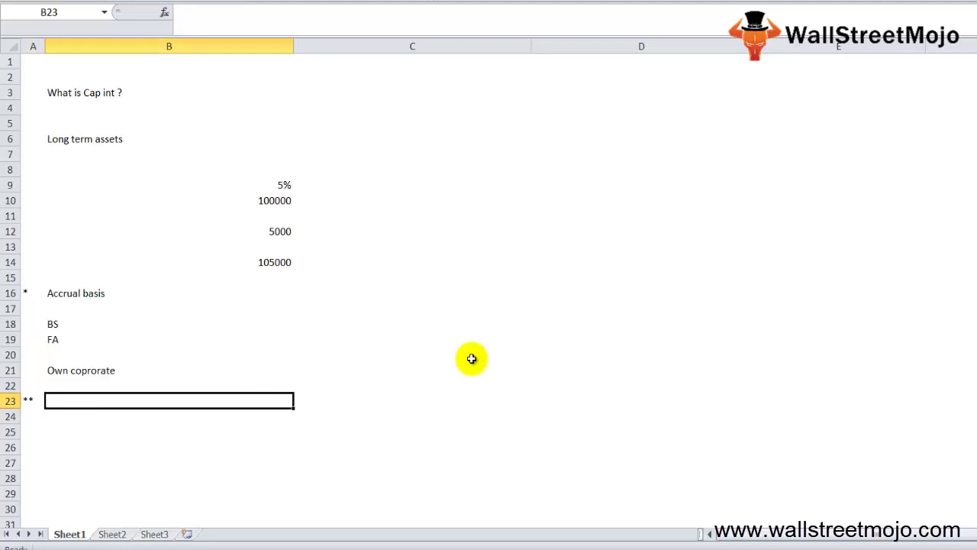
{"action": "type", "text": "Long ter"}
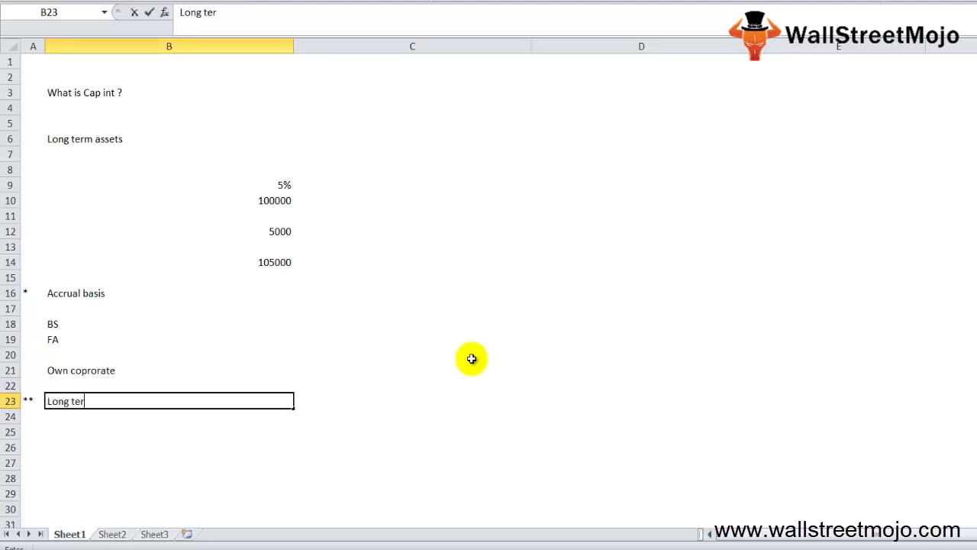
{"action": "type", "text": "m asset"}
{"action": "key", "text": "BackSpace"}
{"action": "key", "text": "Return"}
- Enter the note "depreciated over the use" in cell B24
{"action": "type", "text": "d"}
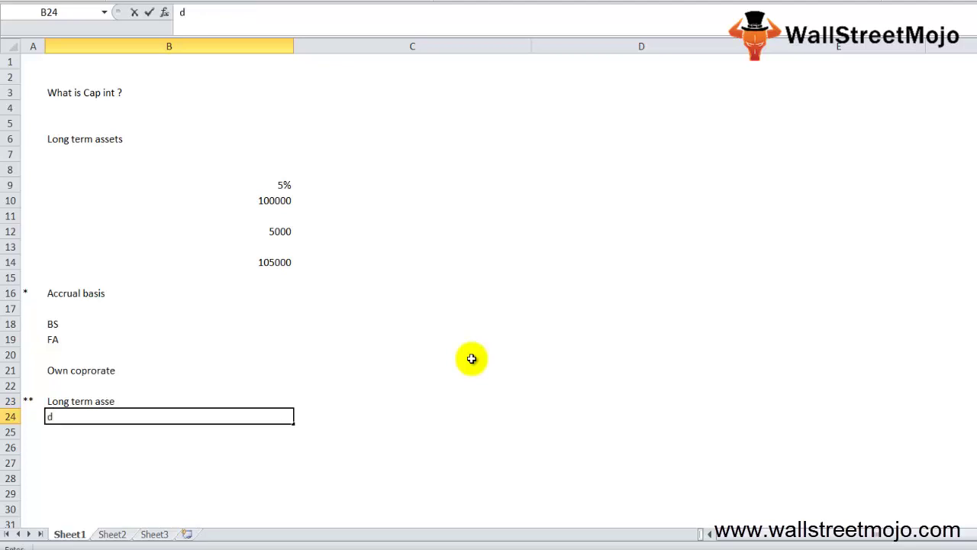
{"action": "type", "text": "epreciated "}
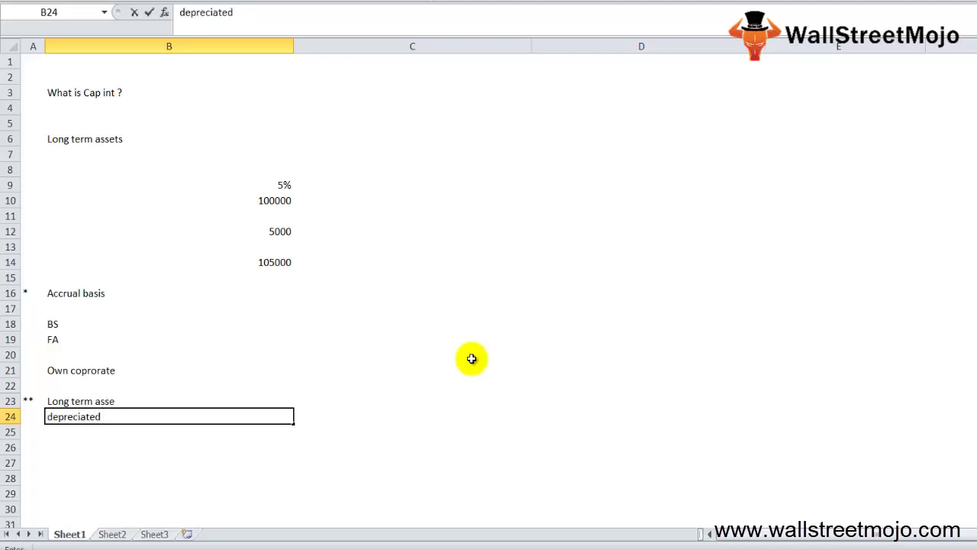
{"action": "type", "text": "over the use"}
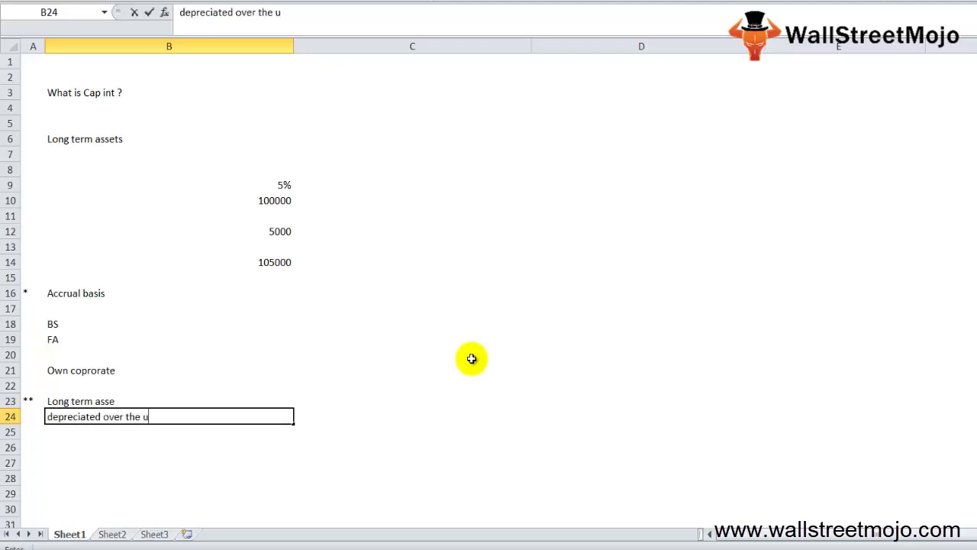